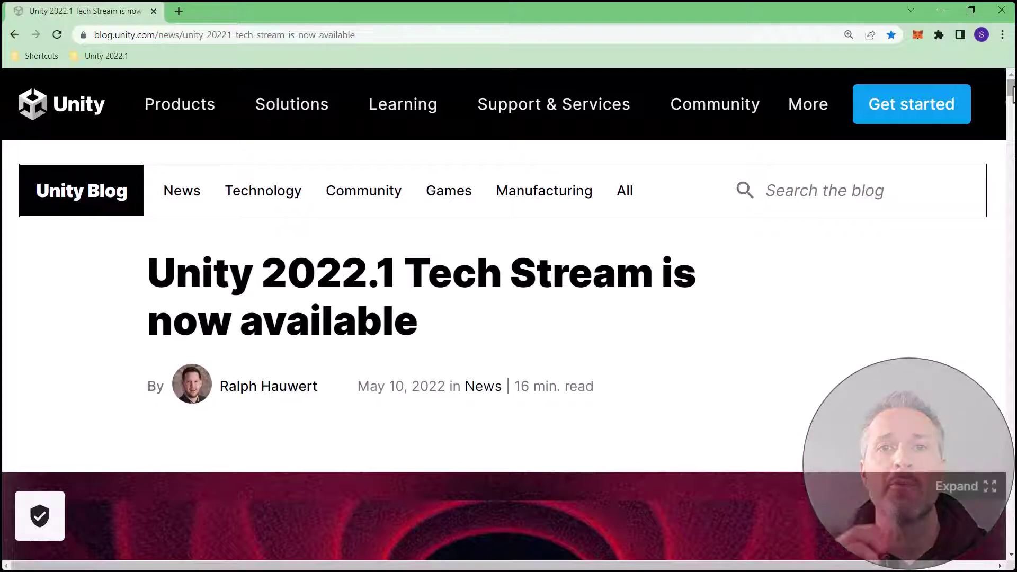
# Use the Unity 2022.1 bookmarks to reach the 'Unity 2022.1 Is Now Available' forum thread.
pyautogui.click(109, 56)
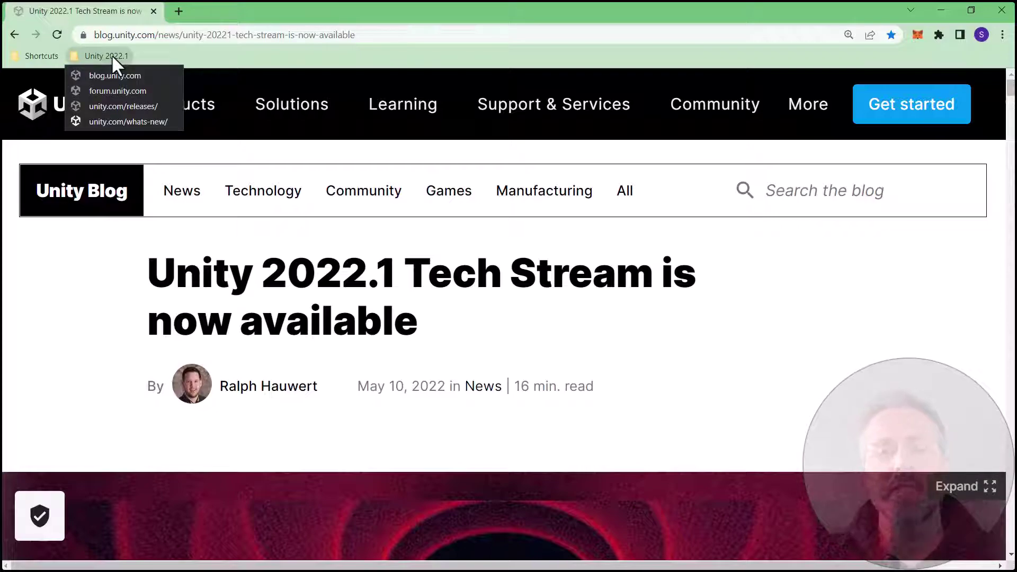
pyautogui.click(1012, 101)
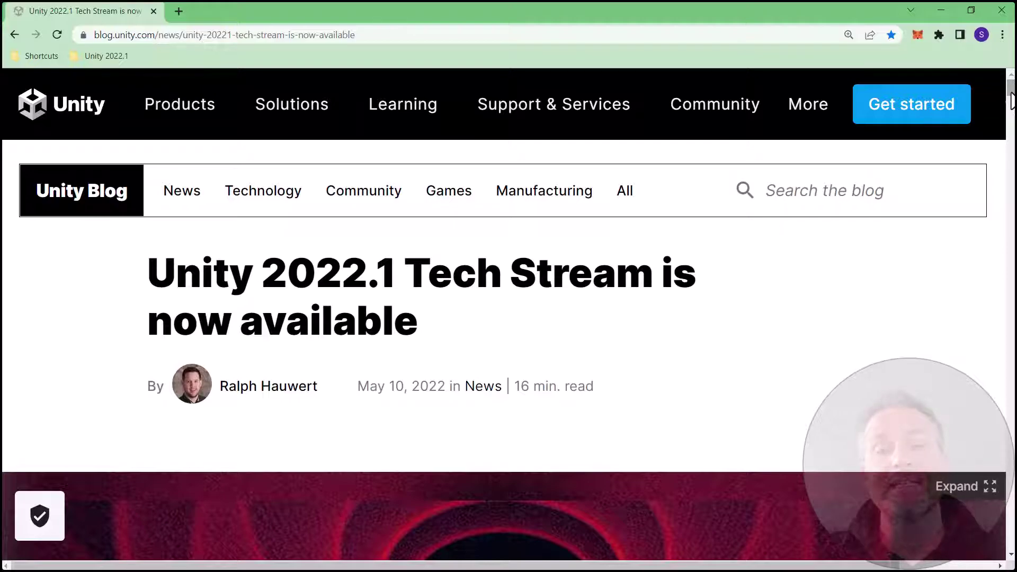
pyautogui.moveTo(1011, 101); pyautogui.dragTo(1009, 130)
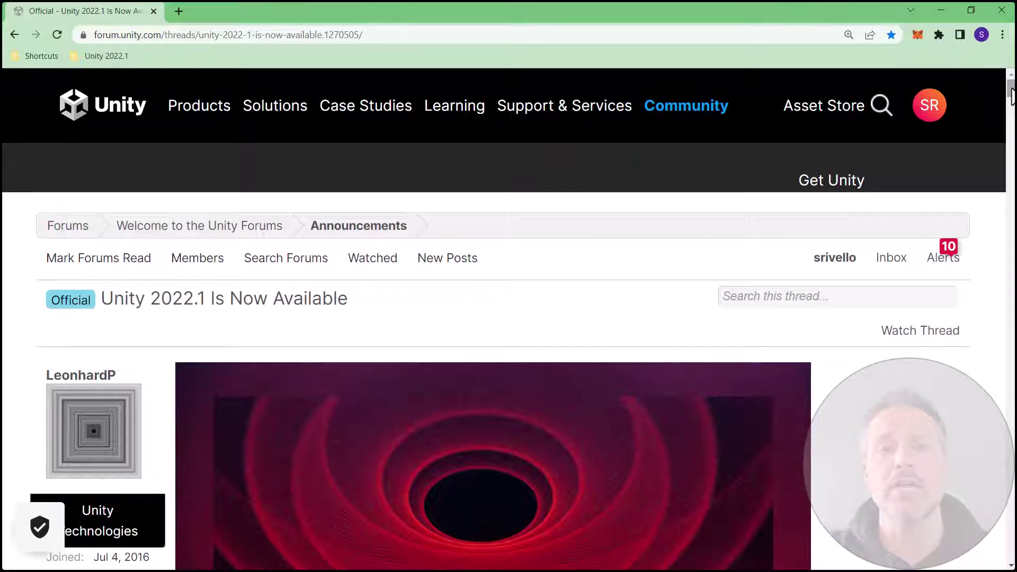
# Scroll the forum thread and 2022.1 release page, ending on the 2022.1.3 What's new page.
pyautogui.moveTo(1011, 97); pyautogui.dragTo(1012, 119)
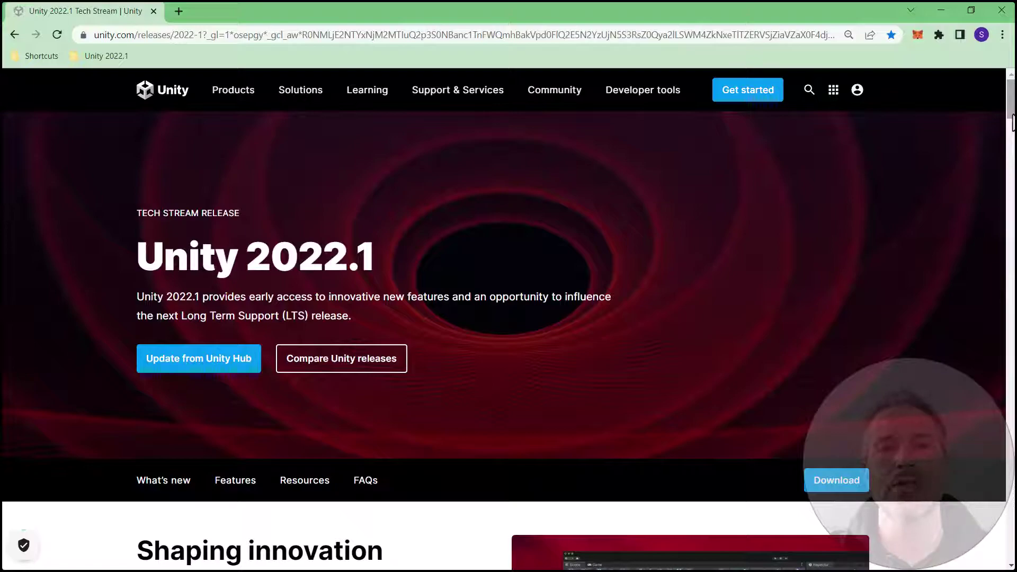
pyautogui.moveTo(1011, 122); pyautogui.dragTo(1012, 139)
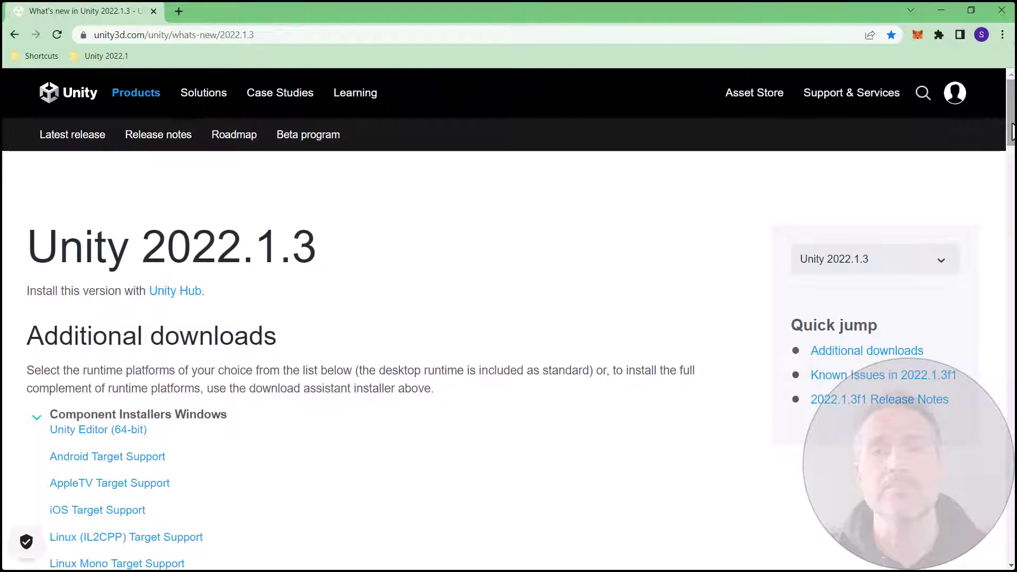
# Scroll down the 2022.1.3 release notes, then bring up the Splines scene in the editor.
pyautogui.moveTo(1012, 131); pyautogui.dragTo(1011, 336)
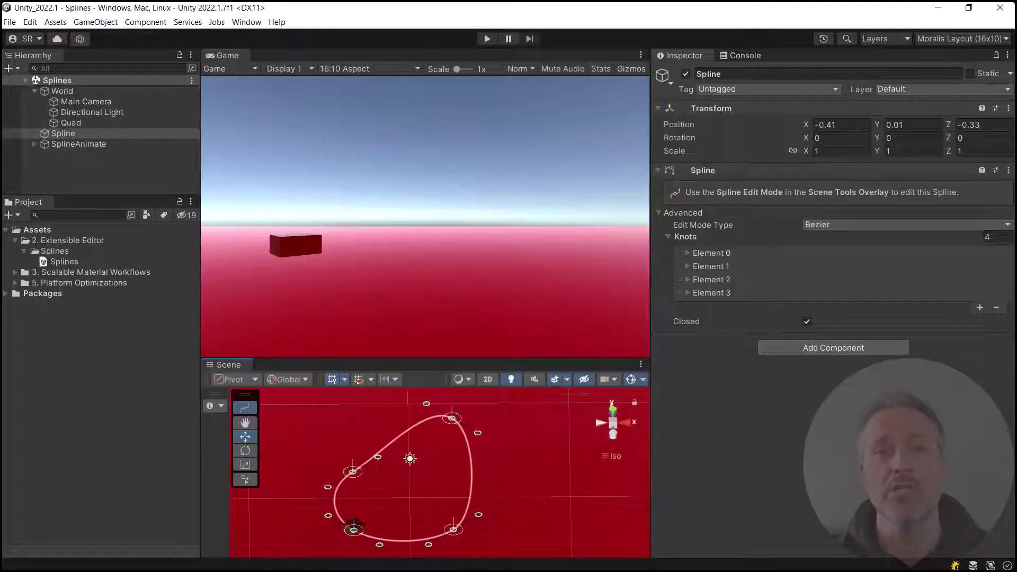
# Run the Splines scene with Ctrl+P to see the cube travel along the Bezier spline.
pyautogui.hotkey('ctrl', 'p')
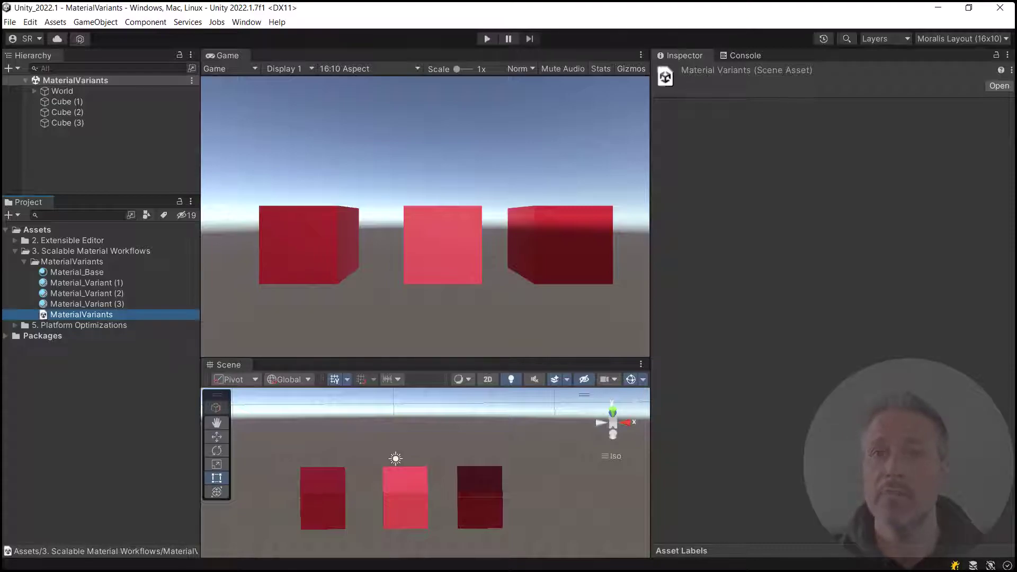
# Set Material_Base's Albedo colour to white (FFFFFF) in the colour picker.
pyautogui.press('Up')
pyautogui.press('Up')
pyautogui.press('Up')
pyautogui.press('Up')
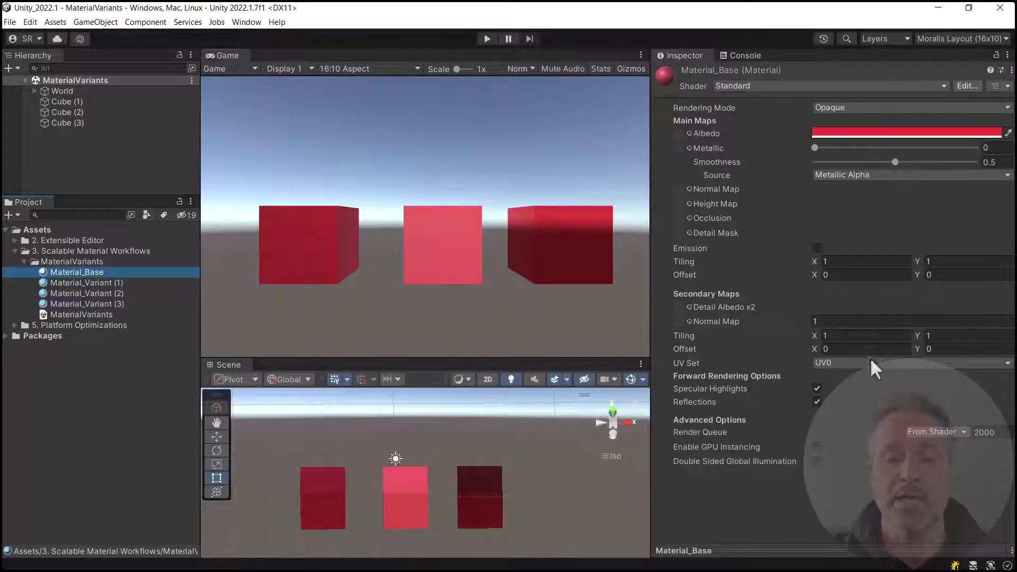
pyautogui.click(860, 132)
pyautogui.moveTo(903, 240); pyautogui.dragTo(893, 186)
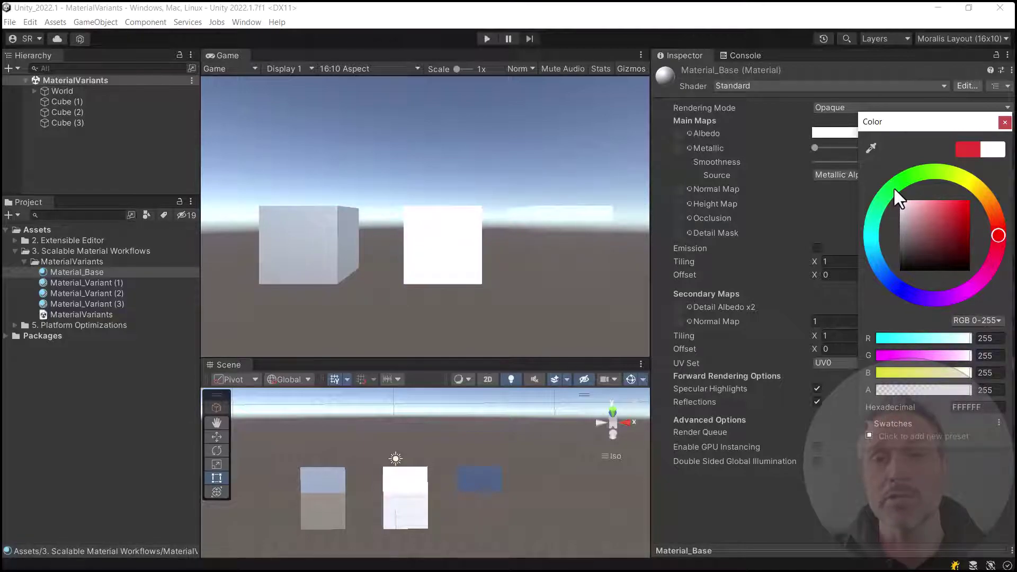
# Tint Material_Variant (3)'s Albedo green, then revert that override to the base white.
pyautogui.click(74, 301)
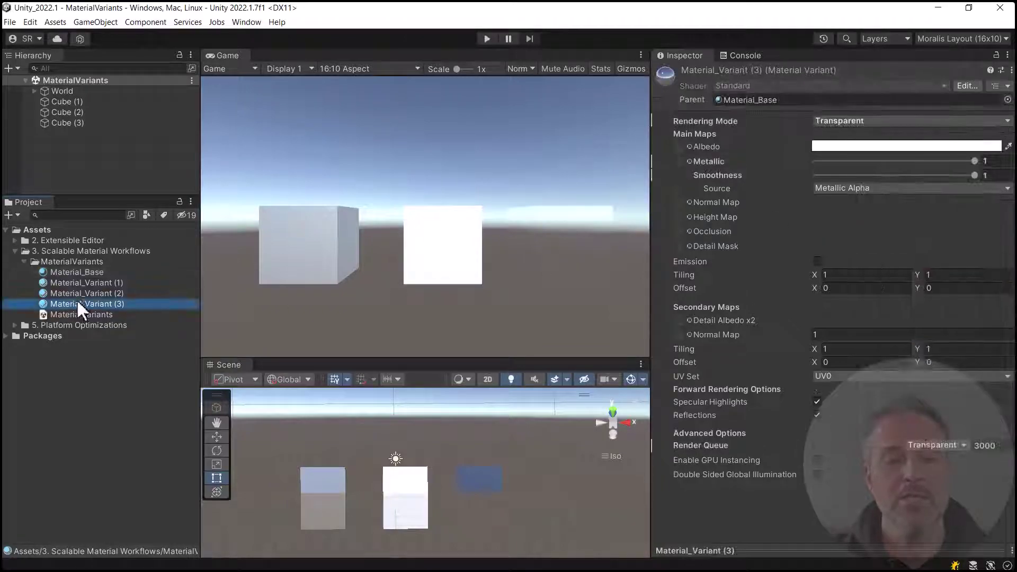
pyautogui.click(866, 145)
pyautogui.moveTo(895, 199)
pyautogui.mouseDown()
pyautogui.moveTo(917, 198)
pyautogui.moveTo(938, 244)
pyautogui.moveTo(973, 218)
pyautogui.moveTo(971, 234)
pyautogui.moveTo(966, 215)
pyautogui.moveTo(942, 225)
pyautogui.mouseUp()
pyautogui.click(1004, 139)
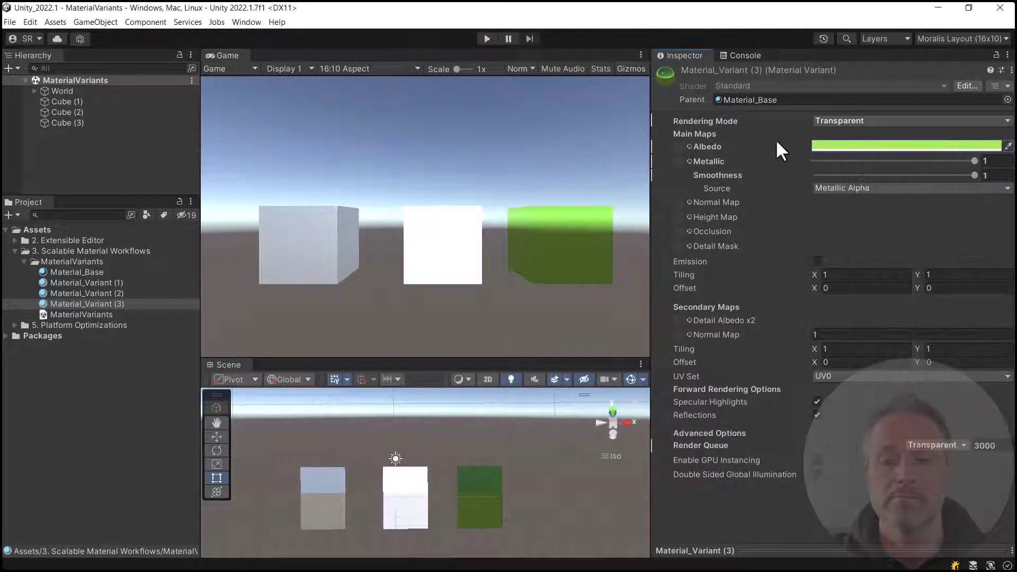
pyautogui.rightClick(705, 146)
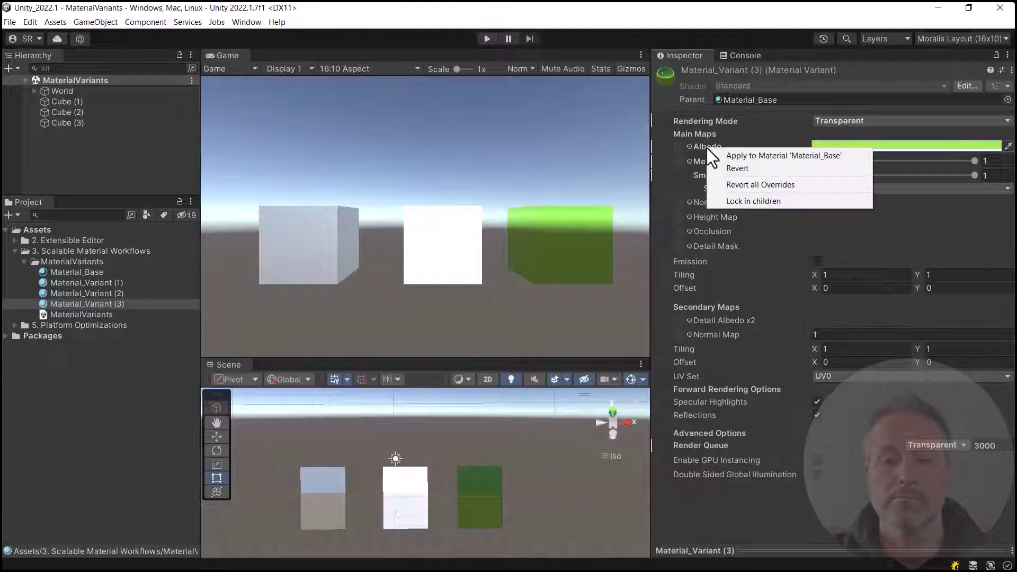
pyautogui.click(733, 170)
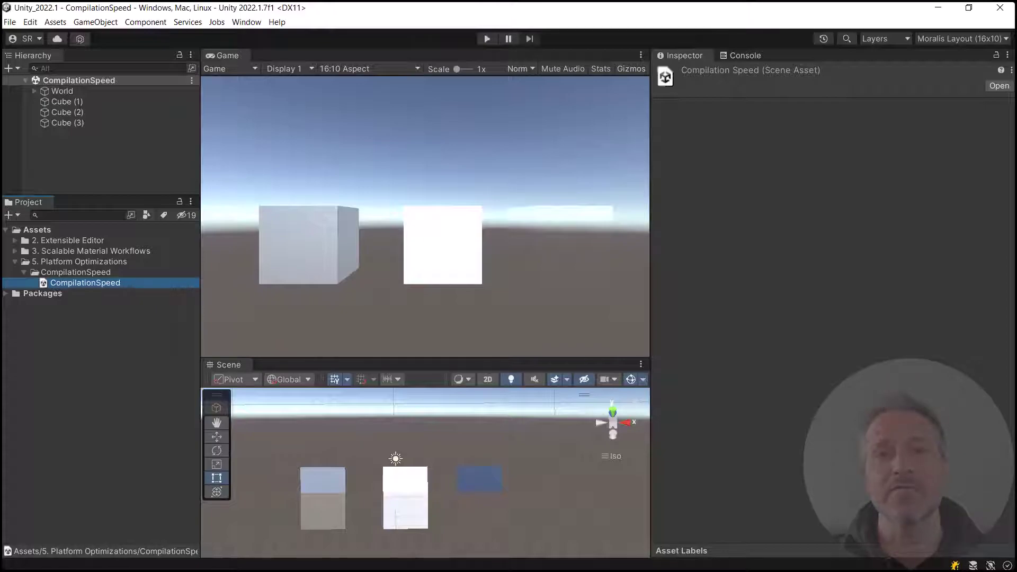
# Move Cube (3) right along X to 7.52 and enter play mode.
pyautogui.click(480, 479)
pyautogui.press('w')
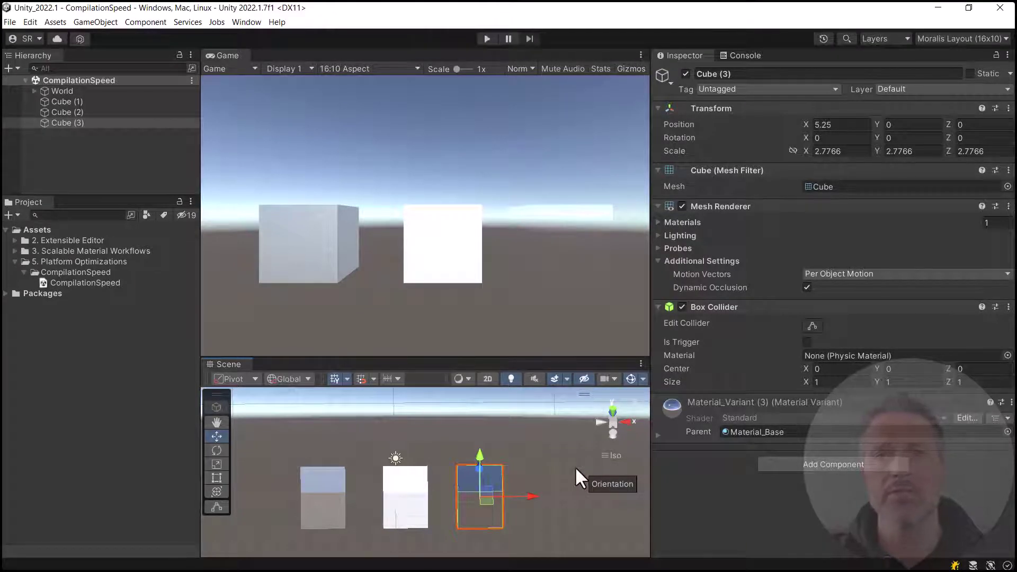
pyautogui.moveTo(525, 496); pyautogui.dragTo(560, 493)
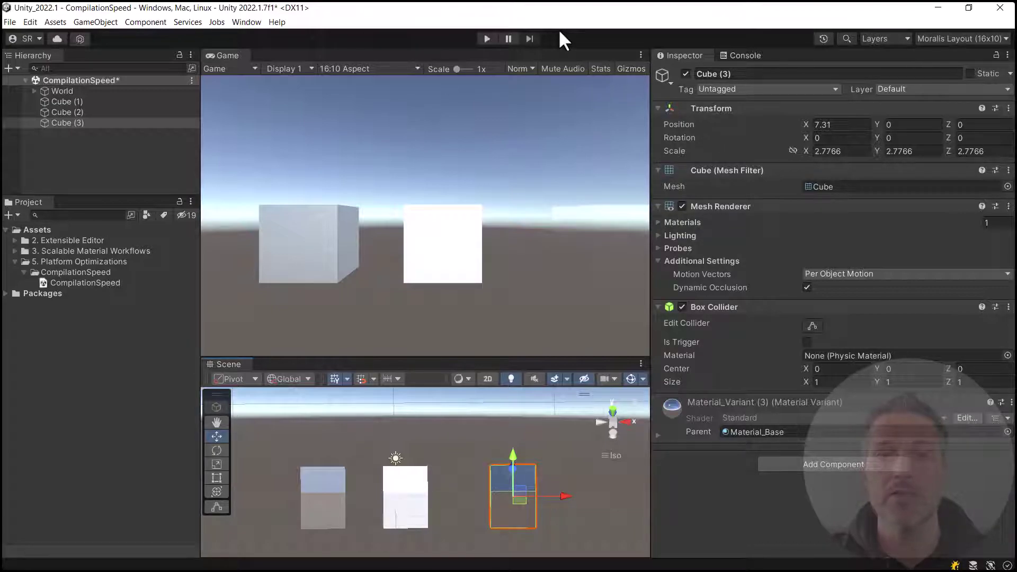
pyautogui.click(486, 40)
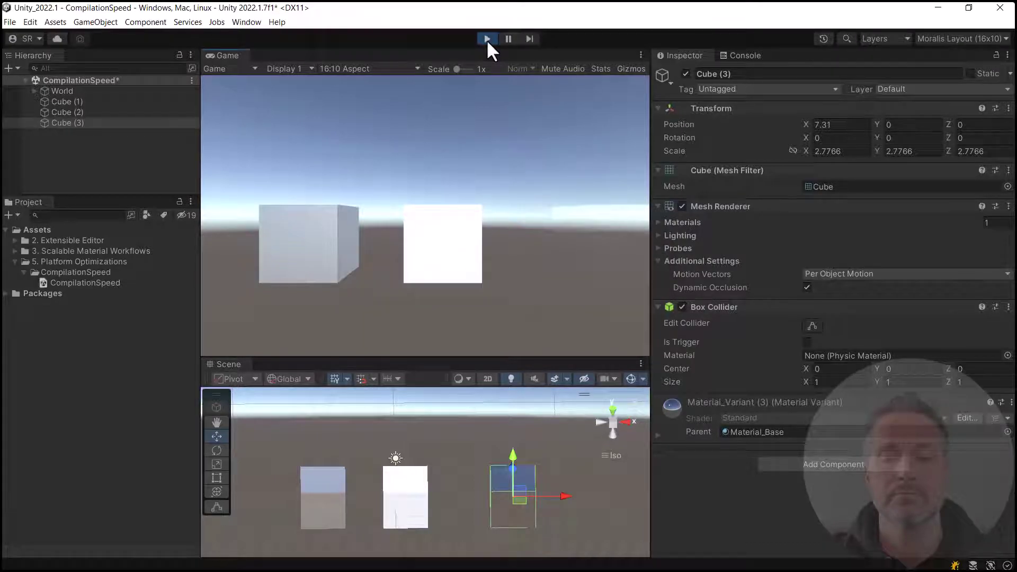
pyautogui.click(31, 21)
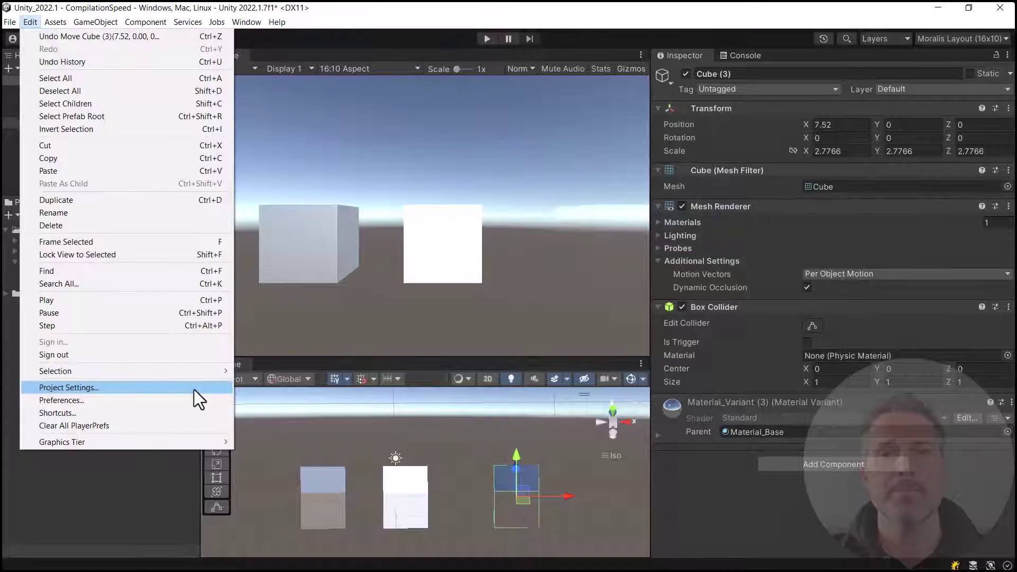
# Enable Enter Play Mode Options in Project Settings > Editor.
pyautogui.click(194, 389)
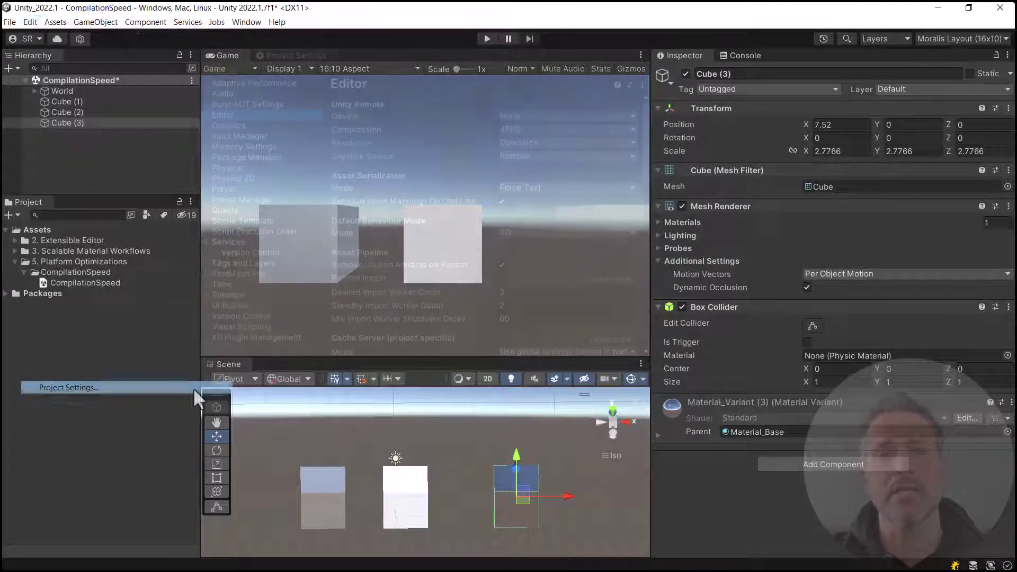
pyautogui.scroll(-10, 537, 210)
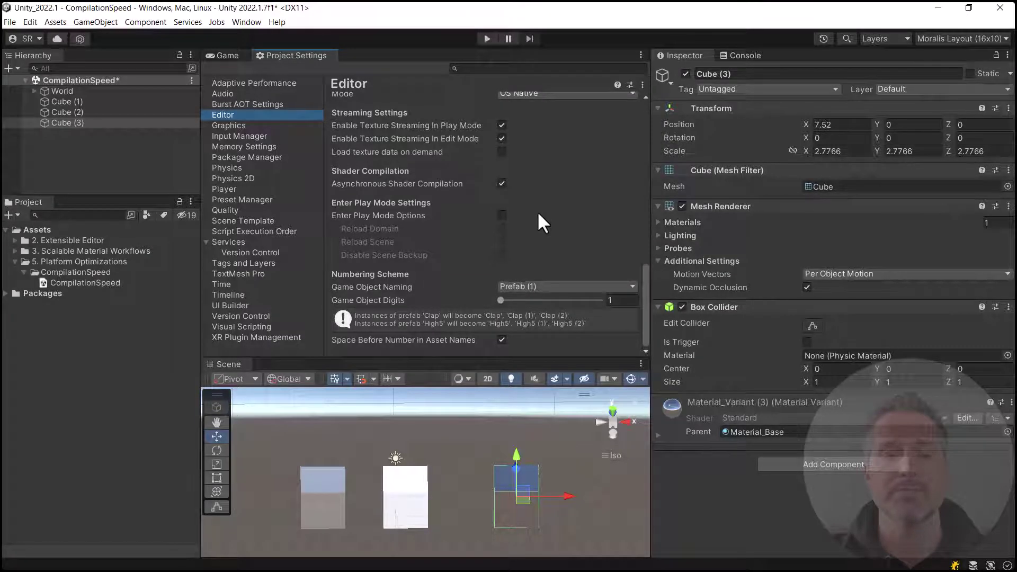
pyautogui.click(497, 216)
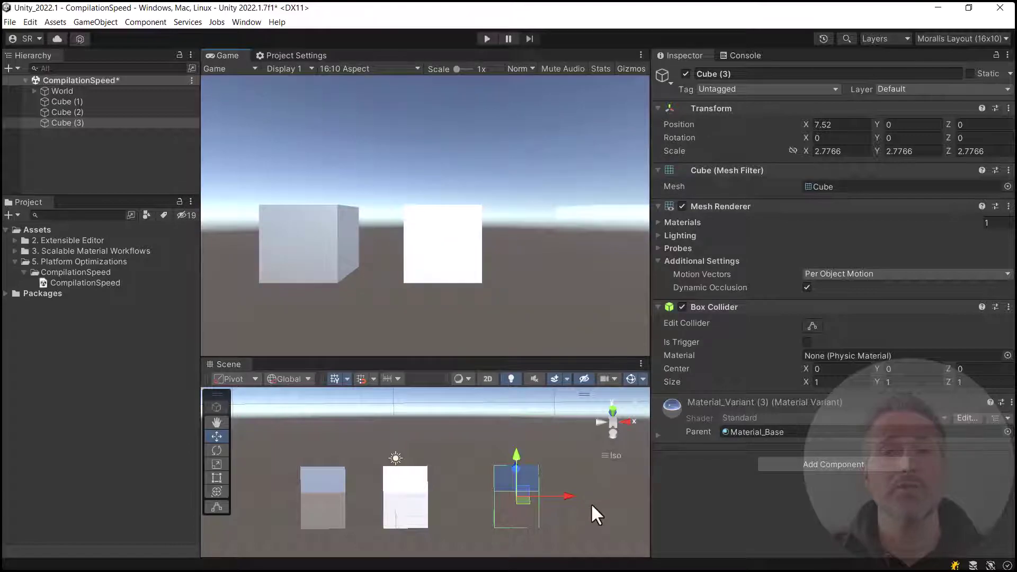
# Drag Cube (3) back to X 4.85, then enter and exit play mode to compare startup.
pyautogui.moveTo(567, 497); pyautogui.dragTo(524, 494)
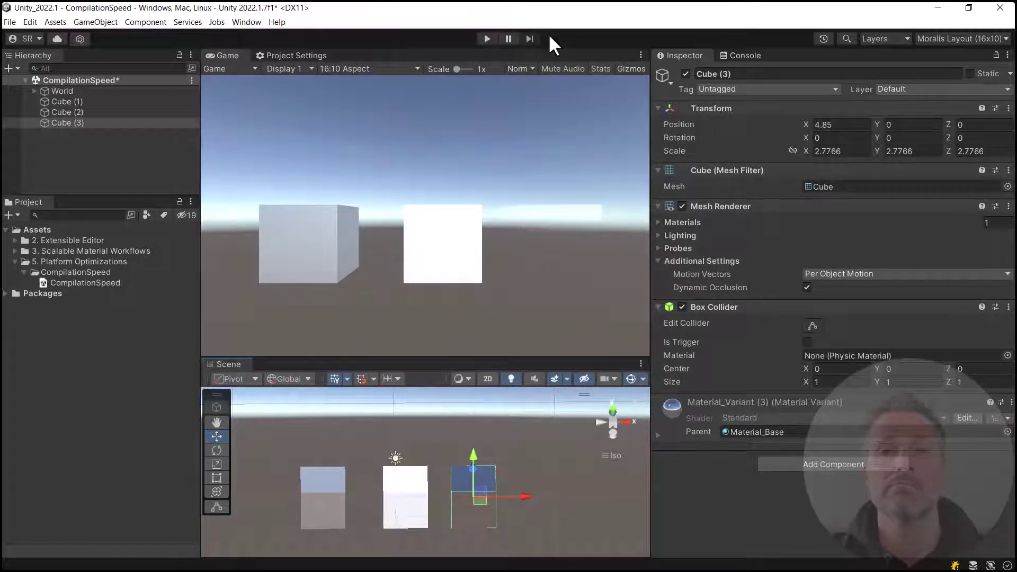
pyautogui.click(485, 39)
pyautogui.hotkey('ctrl', 'p')
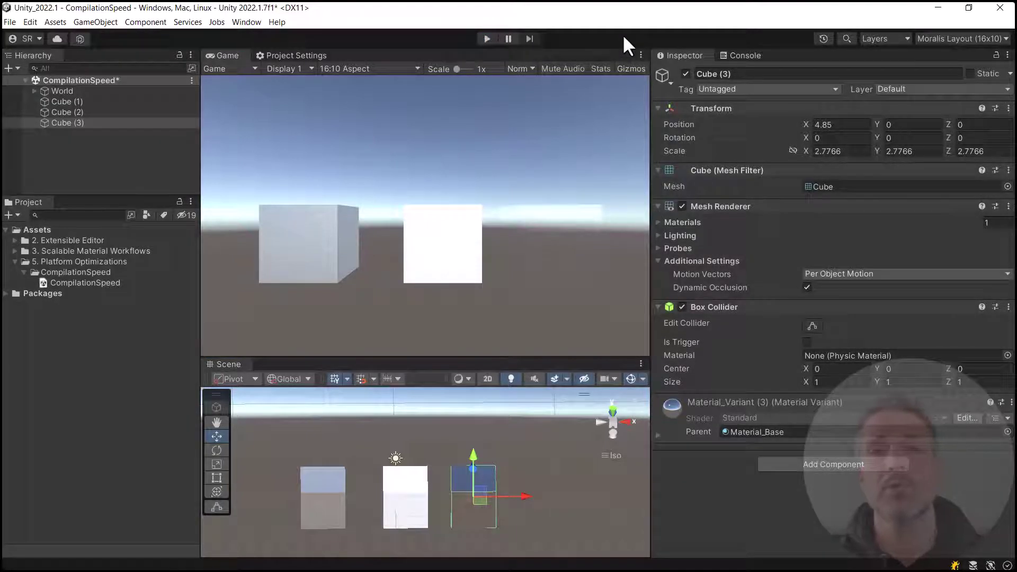